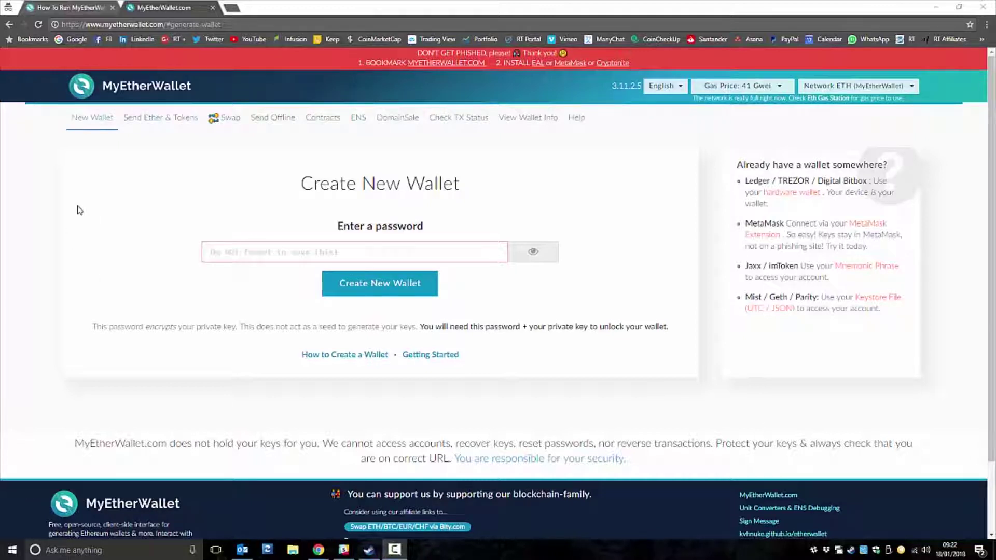
Step: Go to the Send Ether & Tokens tab to see the wallet access choices
click(169, 126)
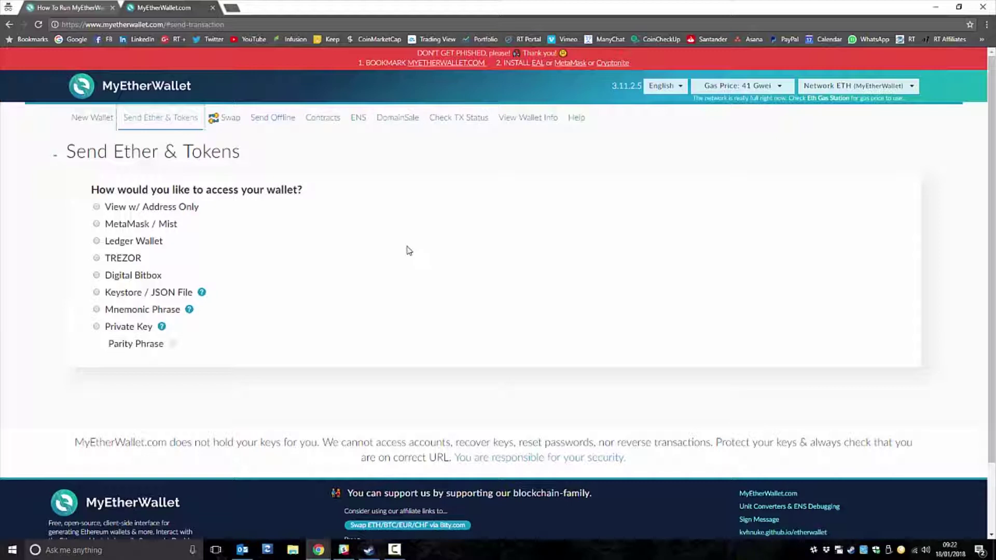
Step: Choose Keystore / JSON File access after comparing the Private Key and Mnemonic Phrase options
click(159, 294)
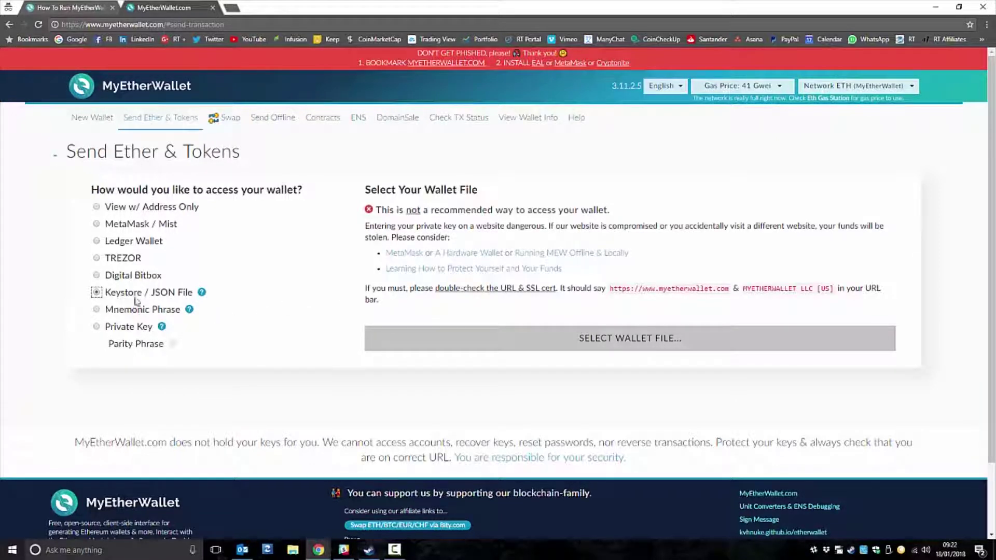
click(123, 331)
click(147, 296)
click(146, 316)
click(149, 296)
Step: Check the site's web address, then collapse the Send Ether & Tokens access section
click(119, 26)
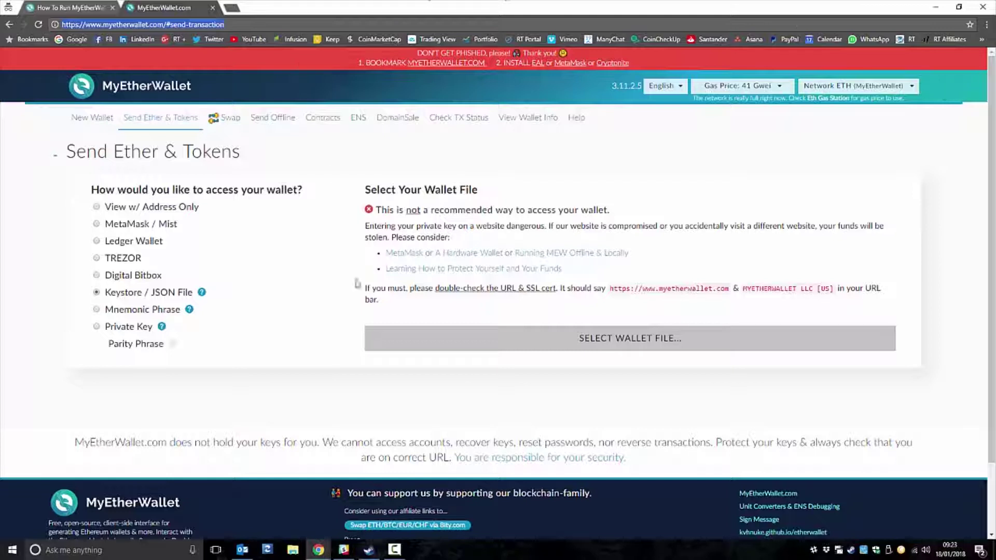
click(132, 292)
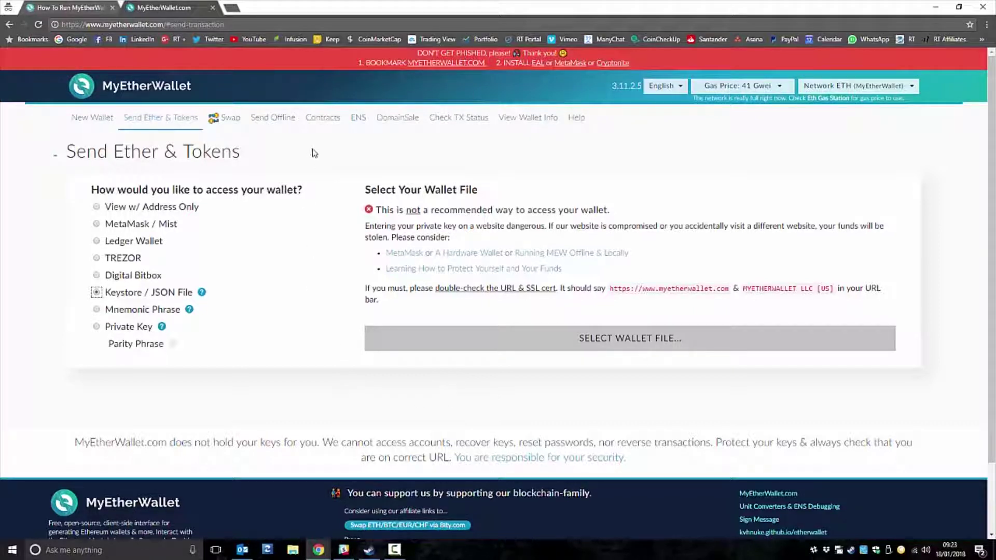
click(315, 153)
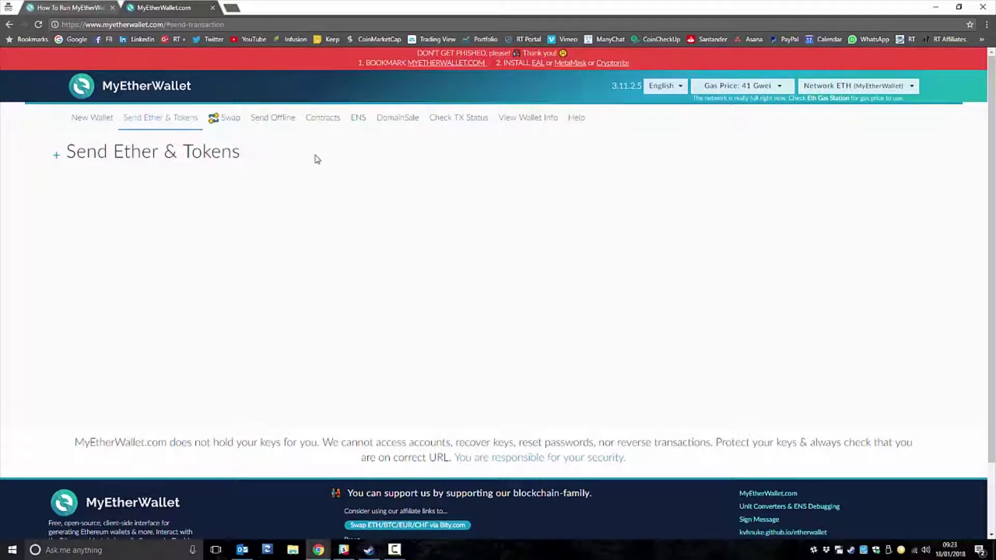
Step: In the How To Run MyEtherWallet Offline guide, open the latest-release 'here' link in a new tab
click(92, 7)
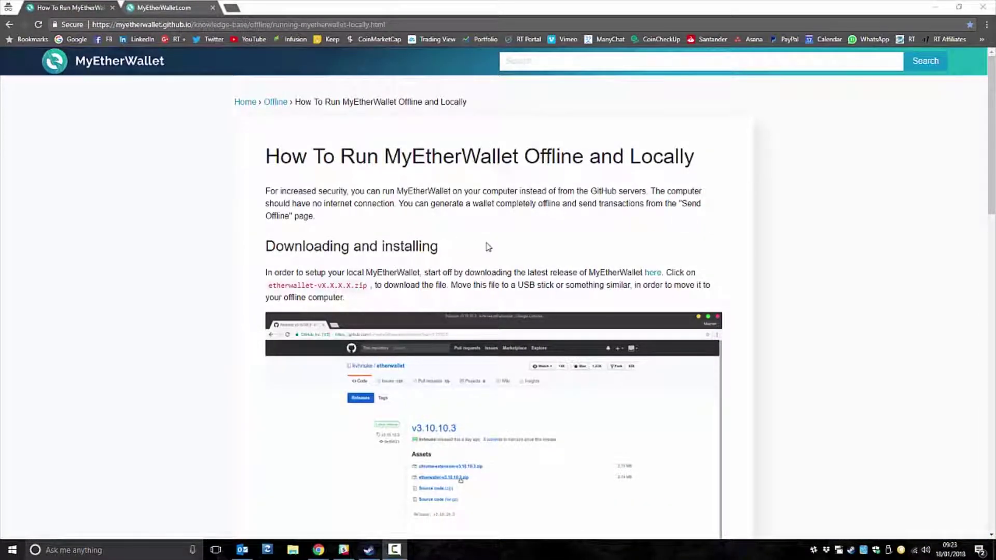
scroll(488, 247, down, 20)
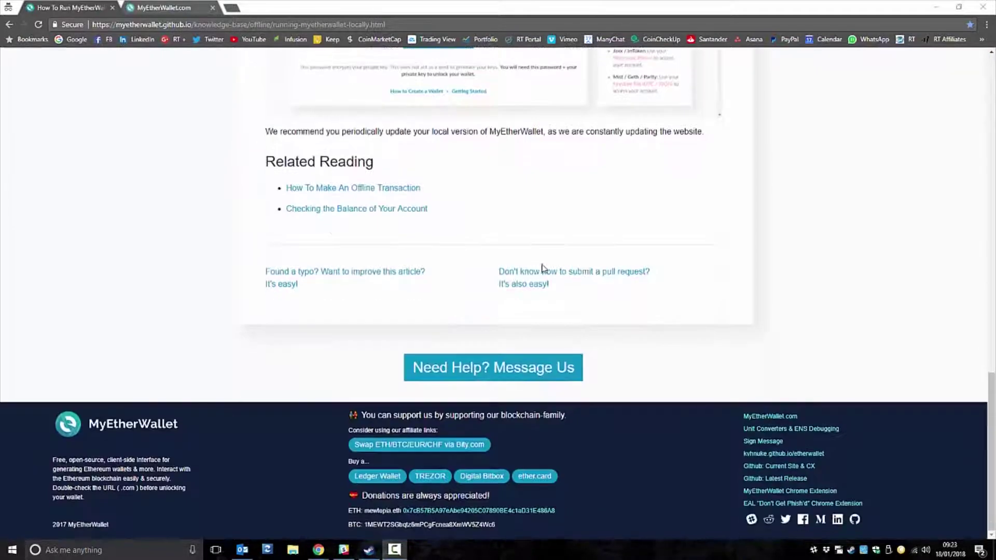
scroll(543, 269, up, 20)
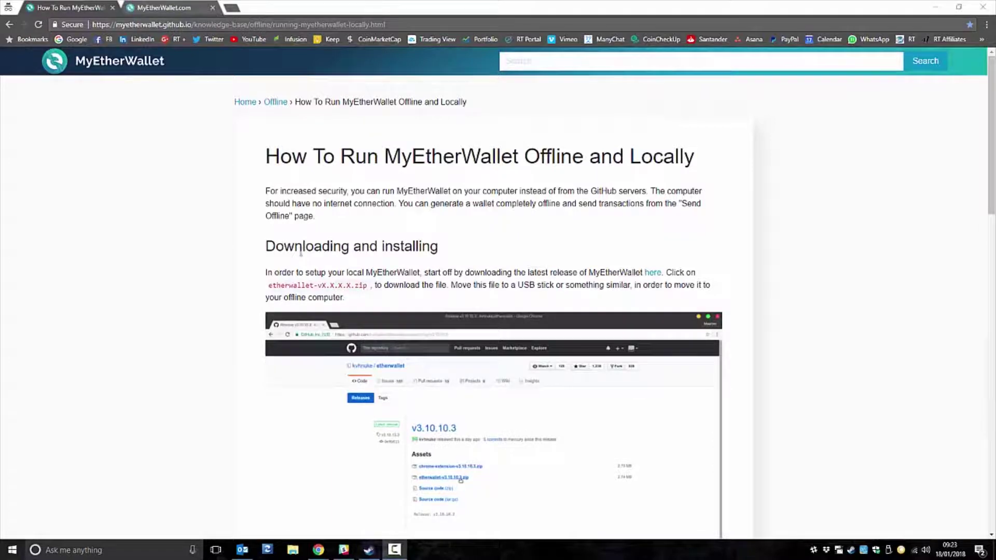
scroll(301, 253, down, 12)
scroll(356, 364, up, 9)
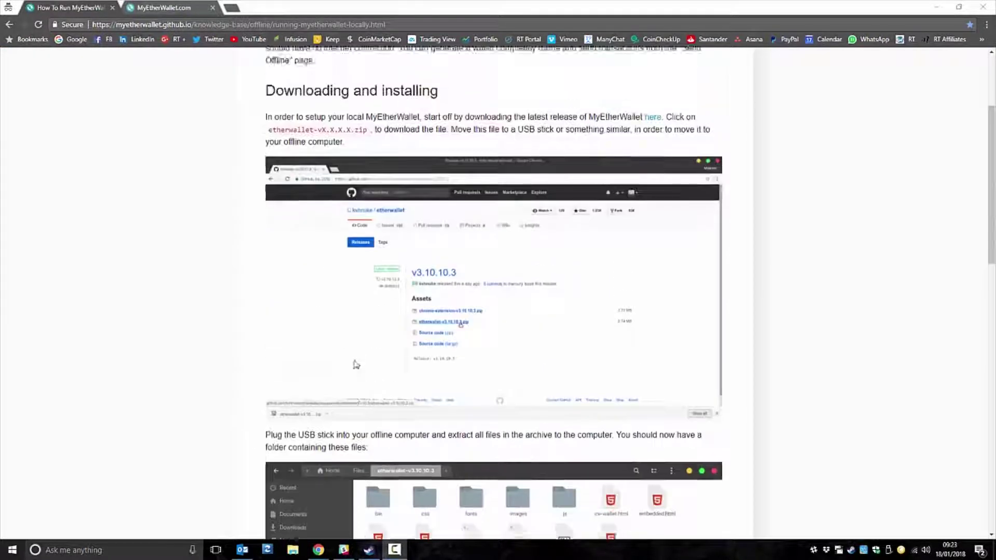
scroll(356, 365, up, 3)
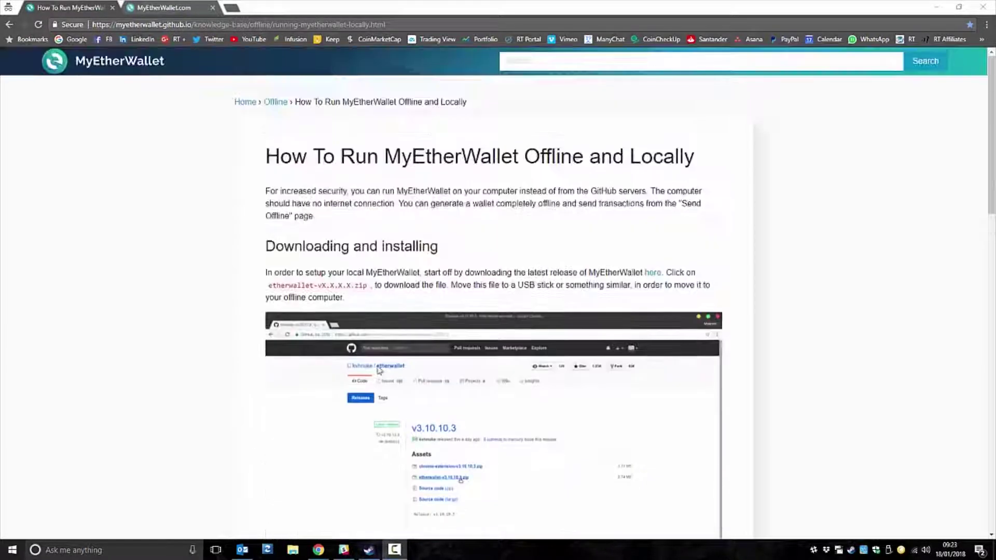
right_click(654, 280)
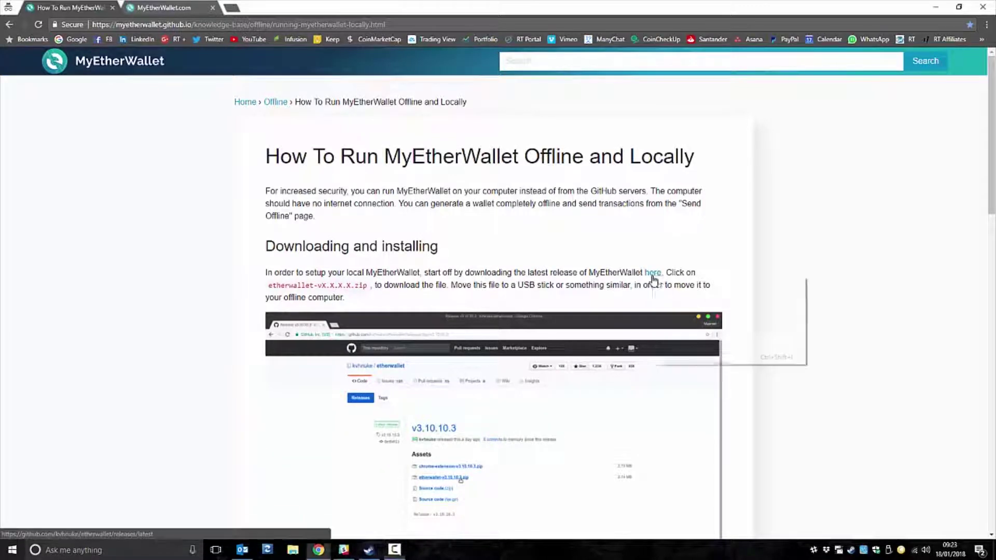
click(674, 287)
Step: Download etherwallet-v3.11.2.4.zip from the GitHub release page, then minimise the browser
click(182, 9)
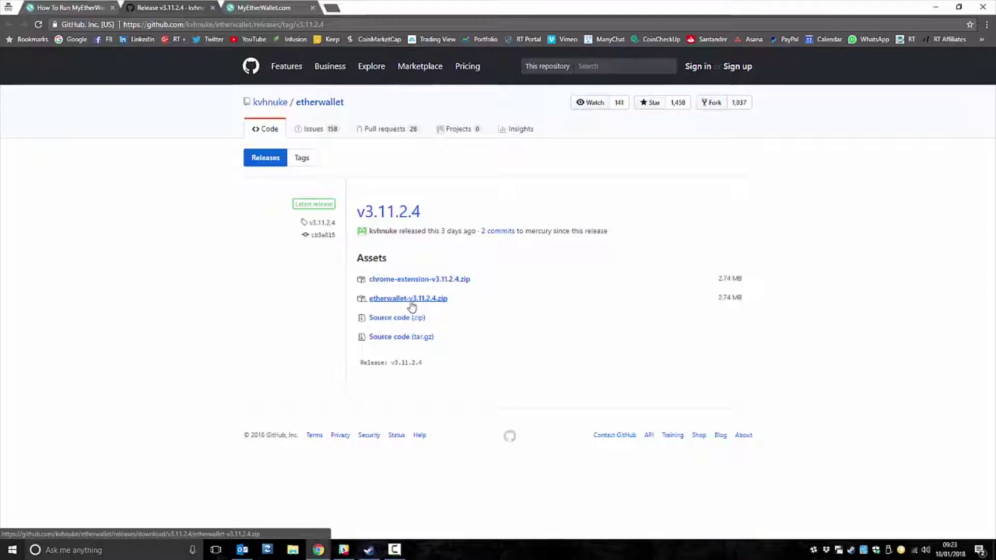
click(412, 304)
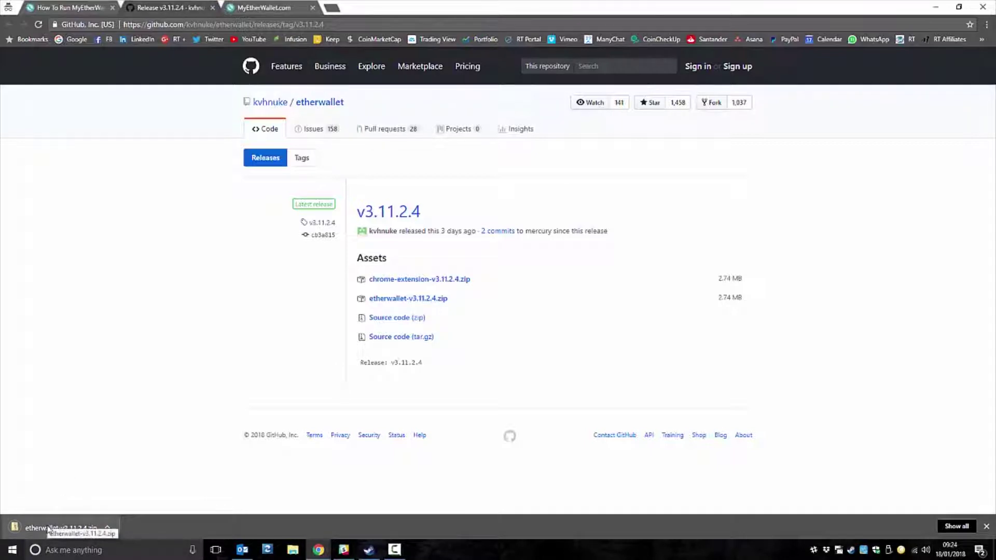
click(49, 529)
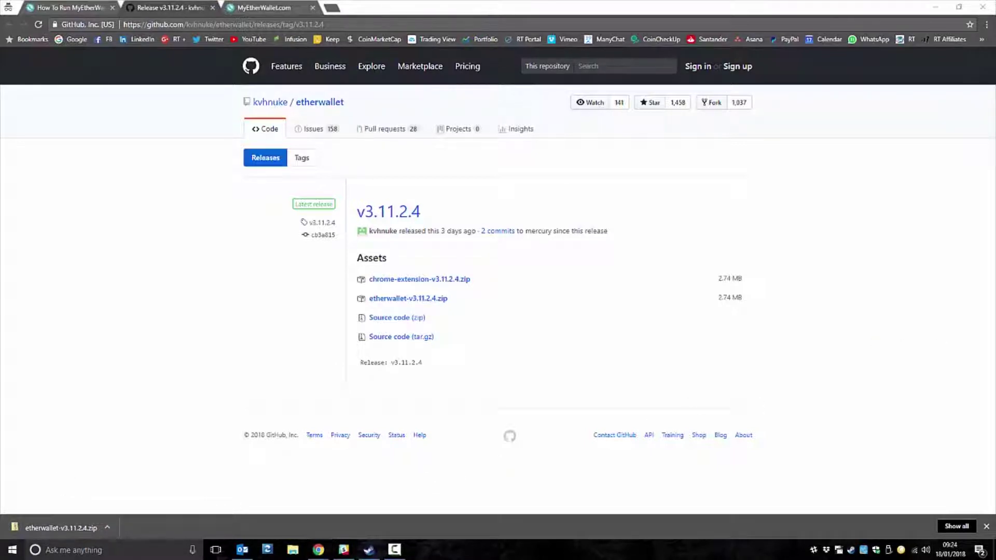
click(933, 7)
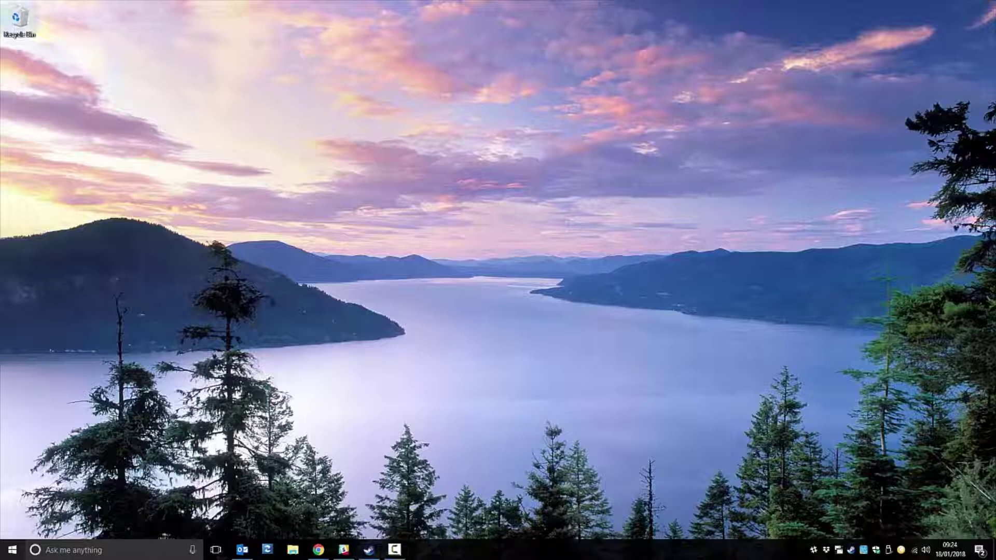
Step: Open the downloaded zip and copy the etherwallet-v3.11.2.4 folder onto the desktop
drag(519, 196, 457, 287)
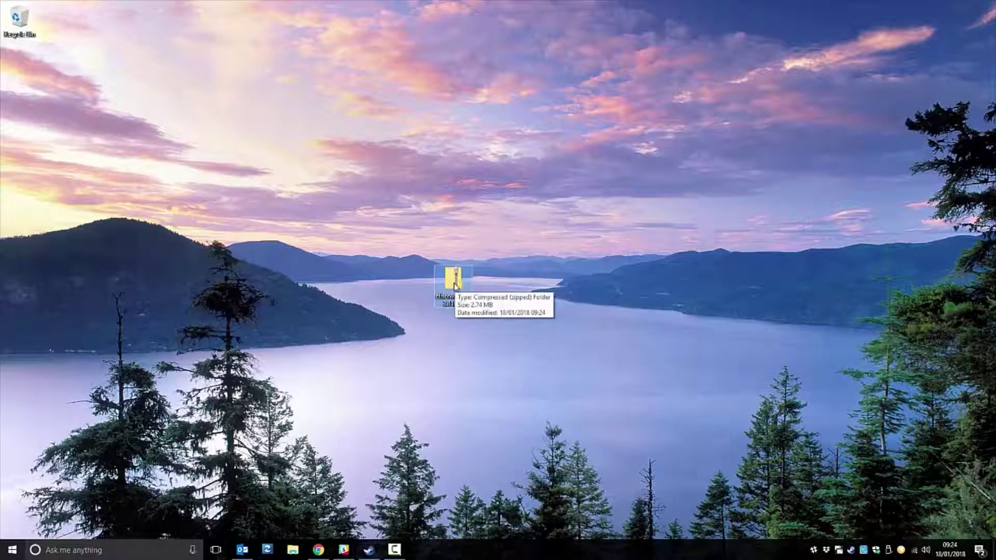
double_click(454, 283)
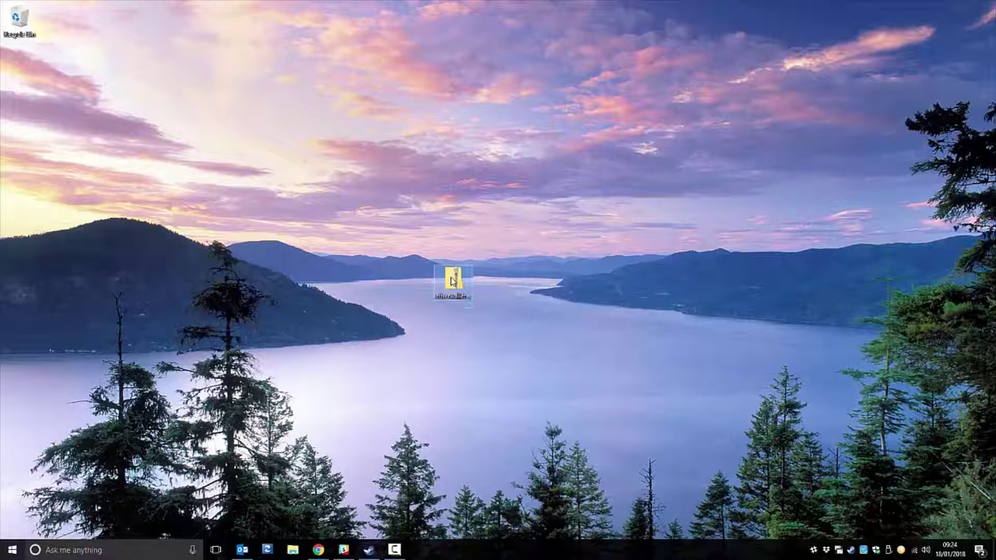
right_click(841, 284)
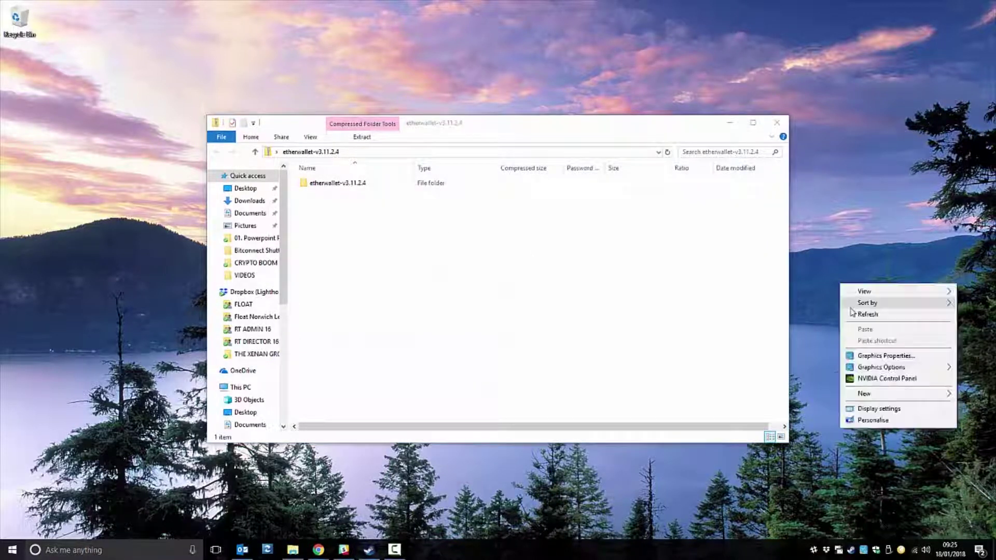
click(988, 292)
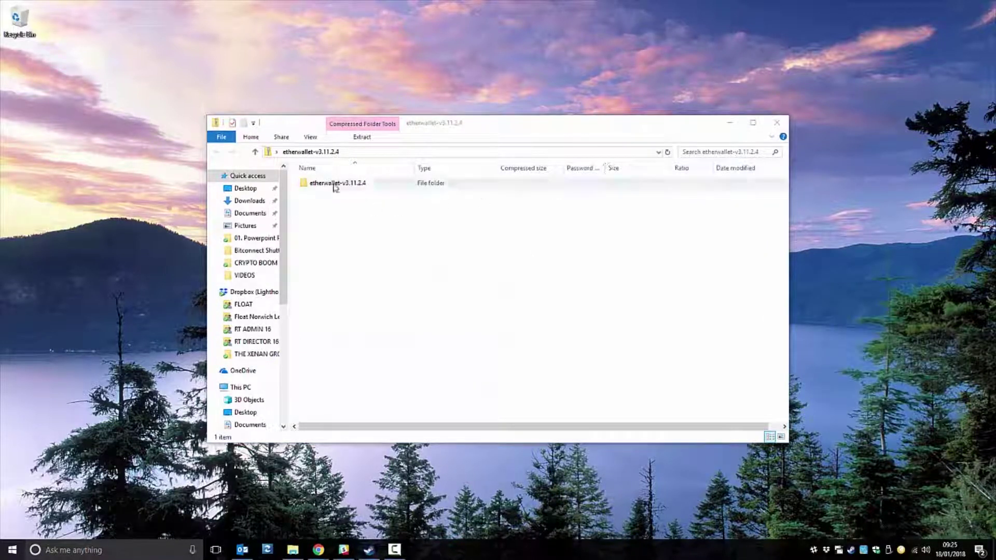
drag(333, 188, 856, 257)
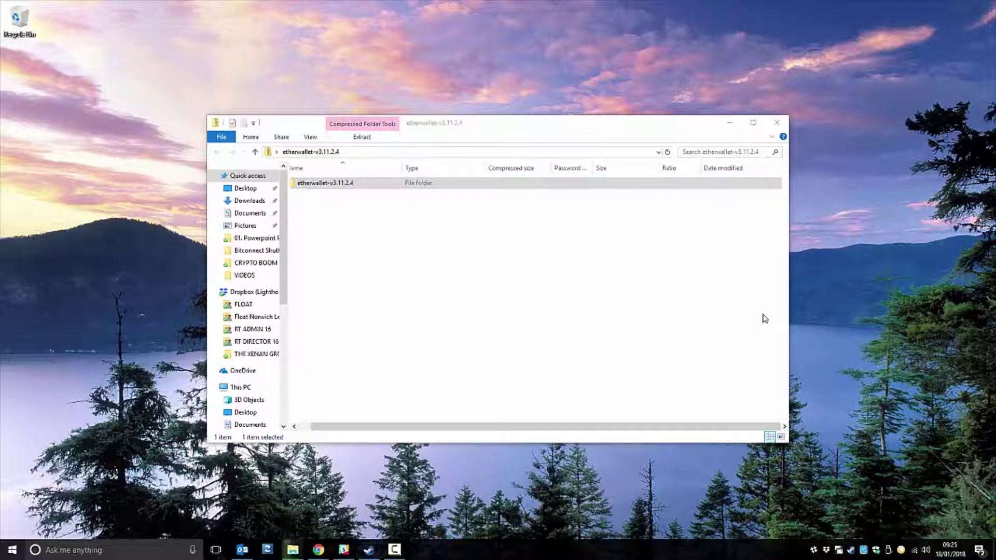
click(777, 122)
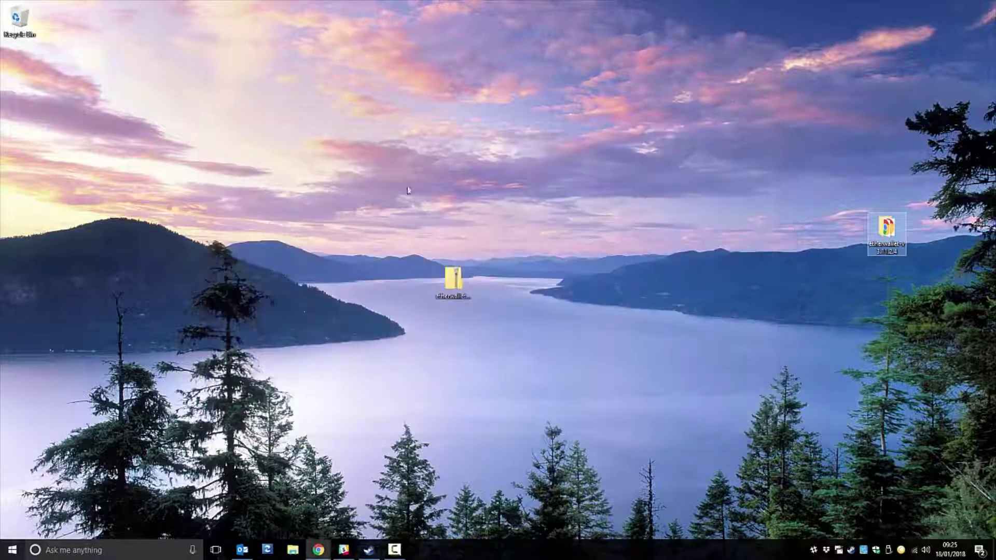
Step: Delete the zip and rename the extracted folder to 'Offline MEW'
key(Delete)
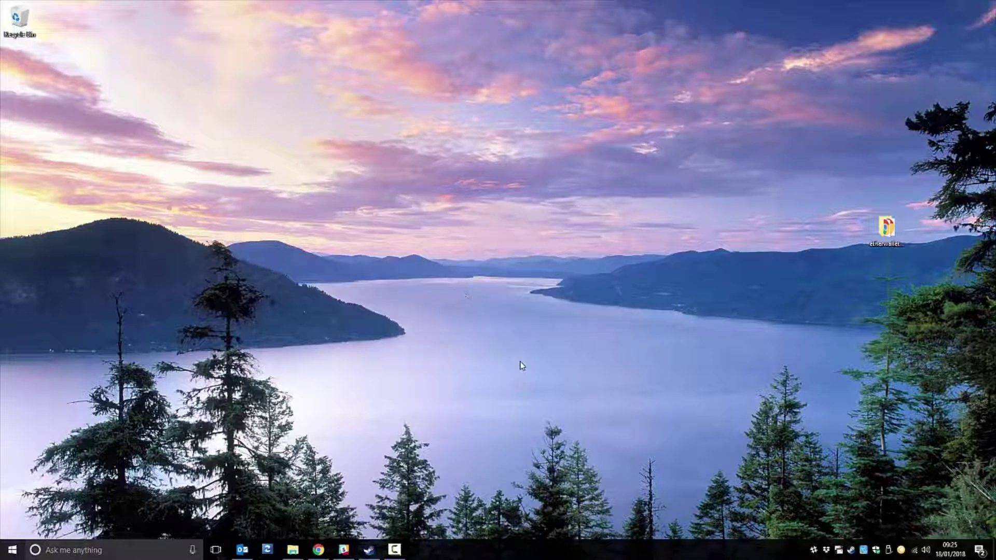
drag(902, 240, 463, 254)
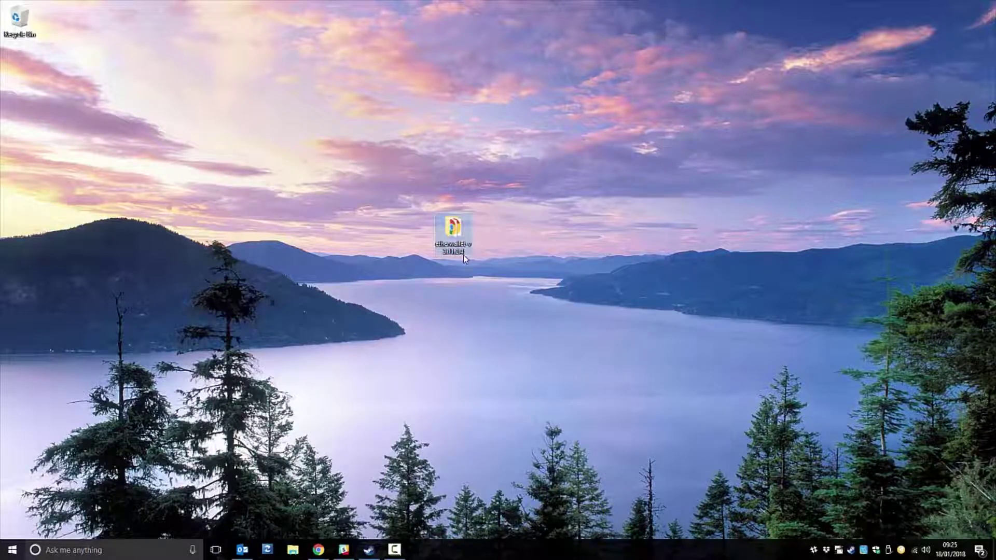
key(F2)
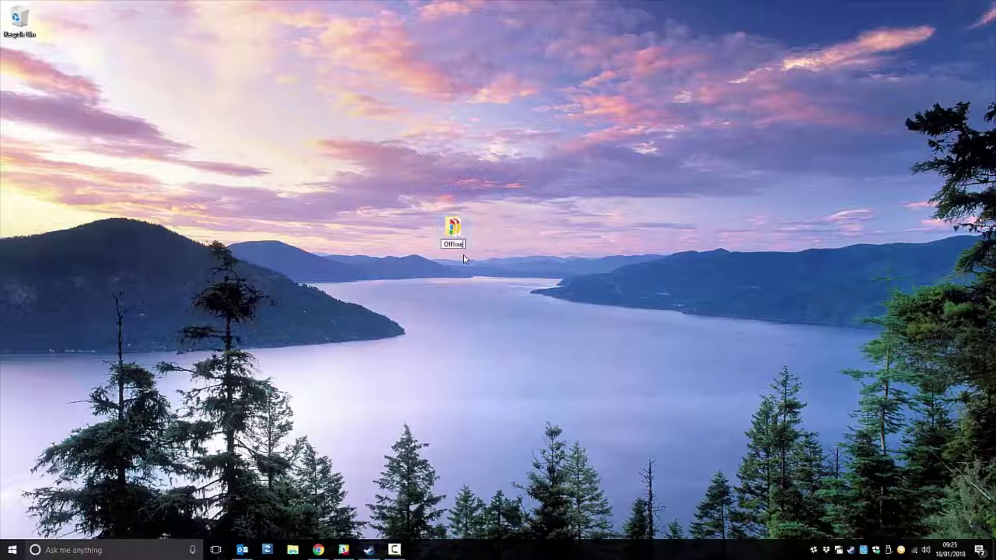
text(Offline MEW)
key(Return)
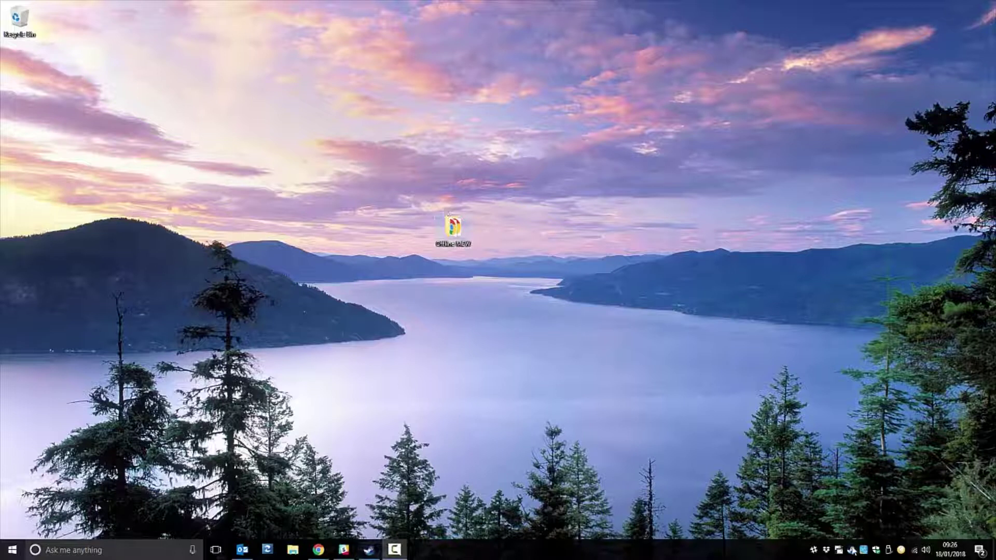
Step: Turn Wi-Fi off from the network tray and open the Offline MEW folder
click(914, 550)
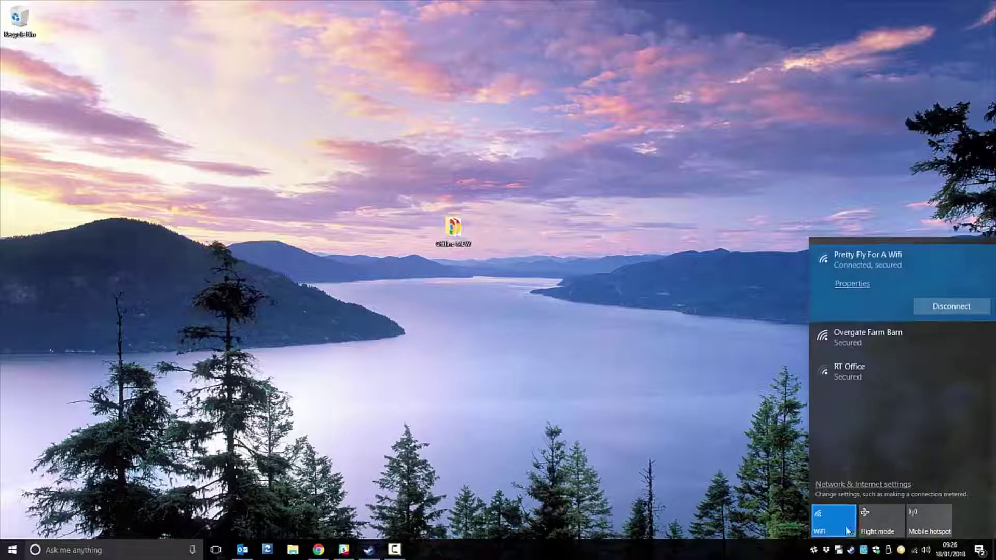
click(830, 518)
click(745, 413)
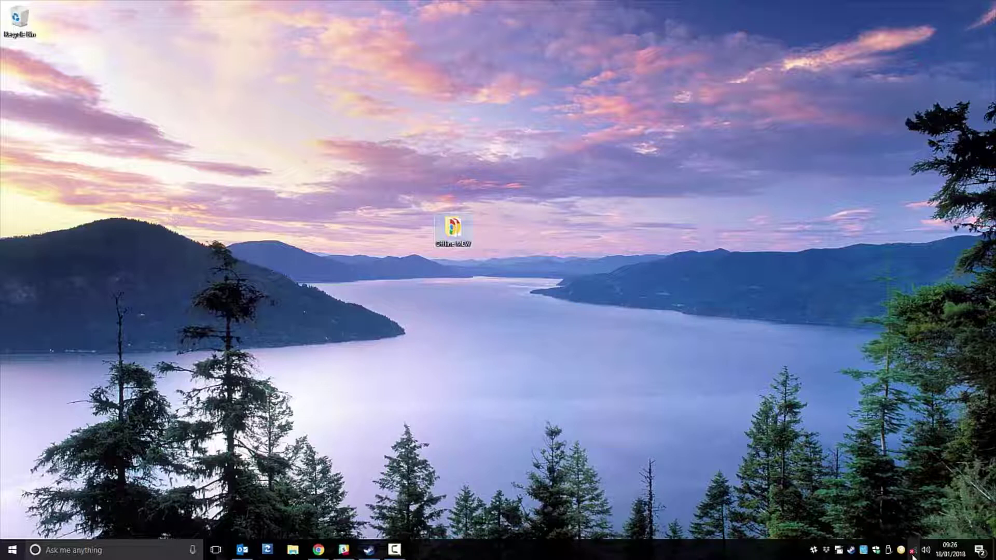
double_click(470, 229)
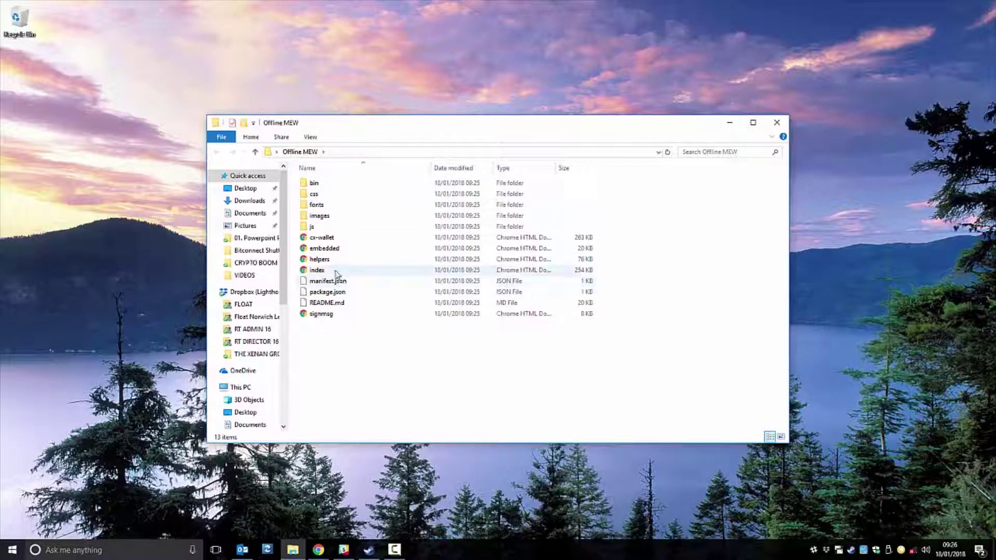
Step: Launch Offline MEW's index.html in the browser and skip the welcome slides to Create New Wallet
double_click(374, 271)
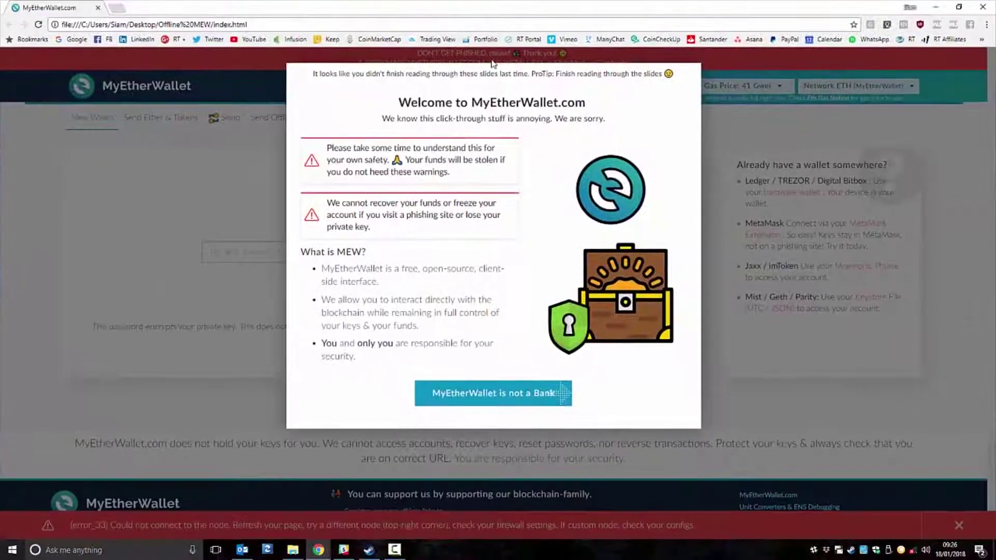
click(221, 23)
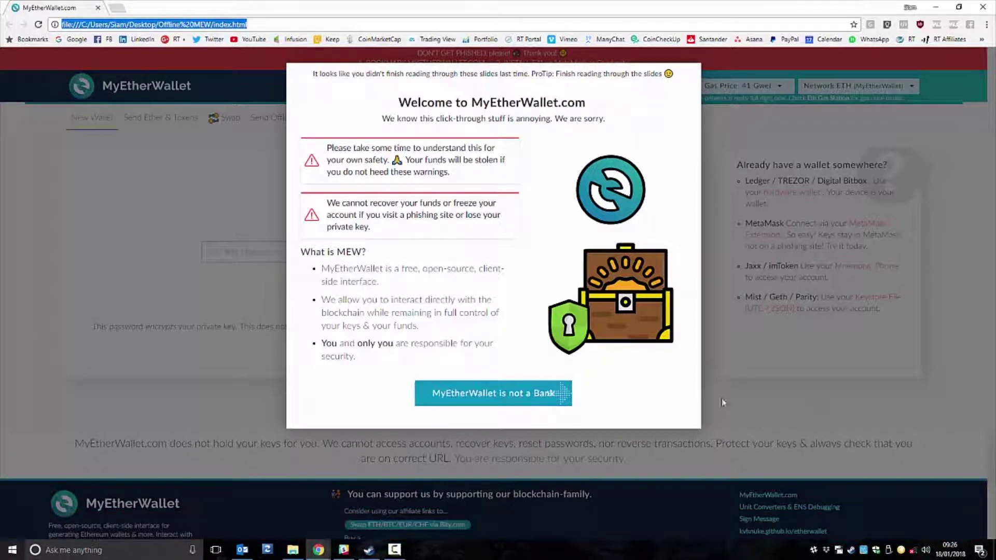
click(495, 393)
click(571, 384)
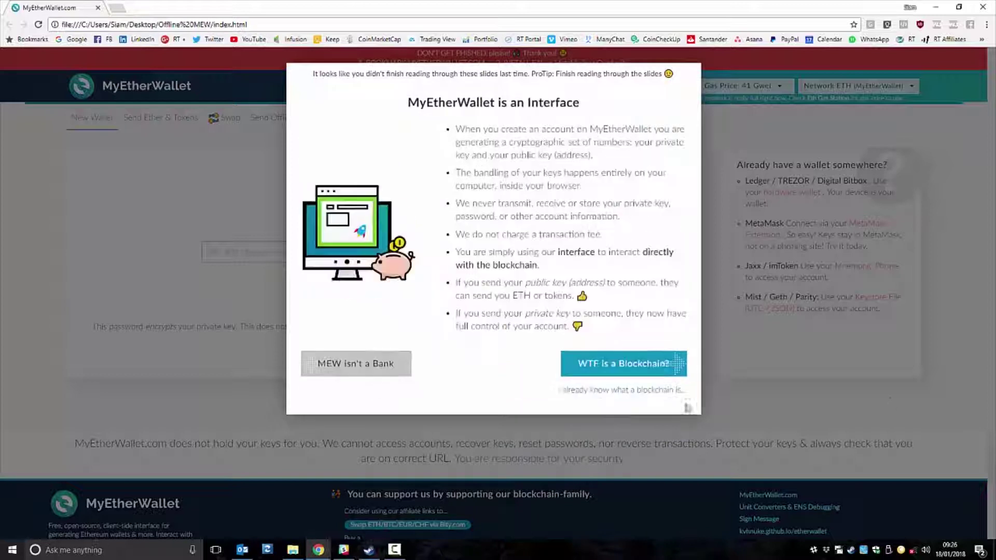
click(883, 394)
scroll(512, 231, down, 1)
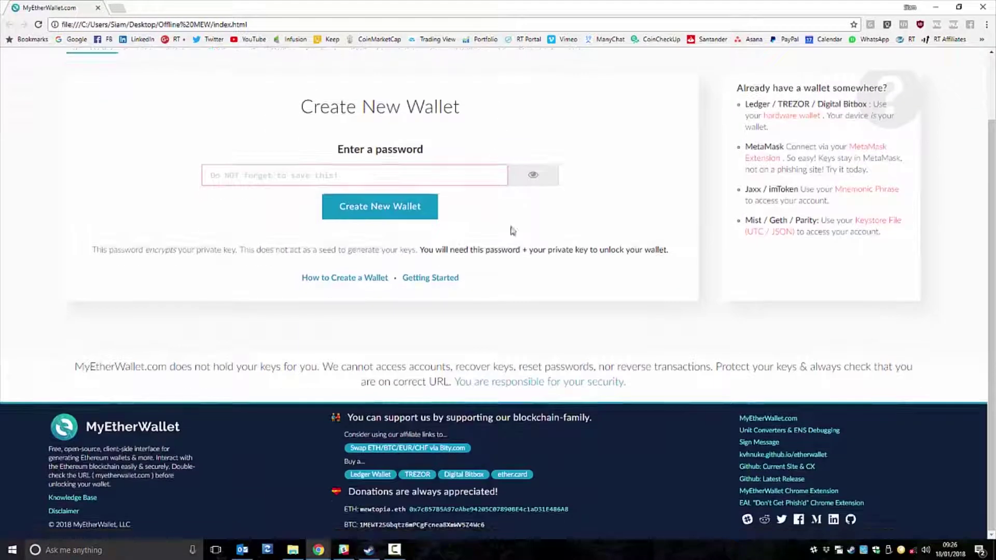
scroll(529, 259, up, 1)
scroll(549, 284, down, 1)
scroll(548, 285, up, 1)
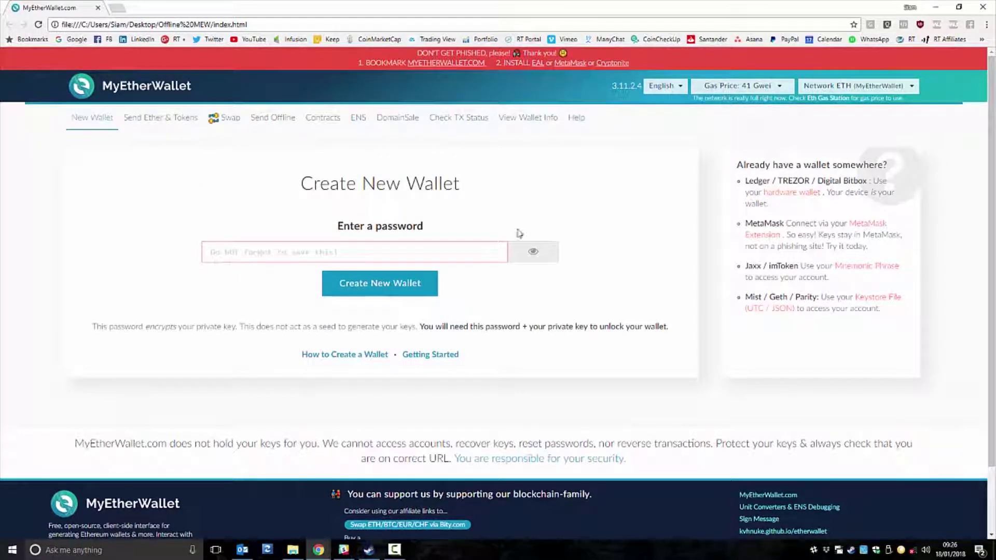
Step: Create a new wallet with a 10-character password and download its UTC / JSON keystore file
click(491, 251)
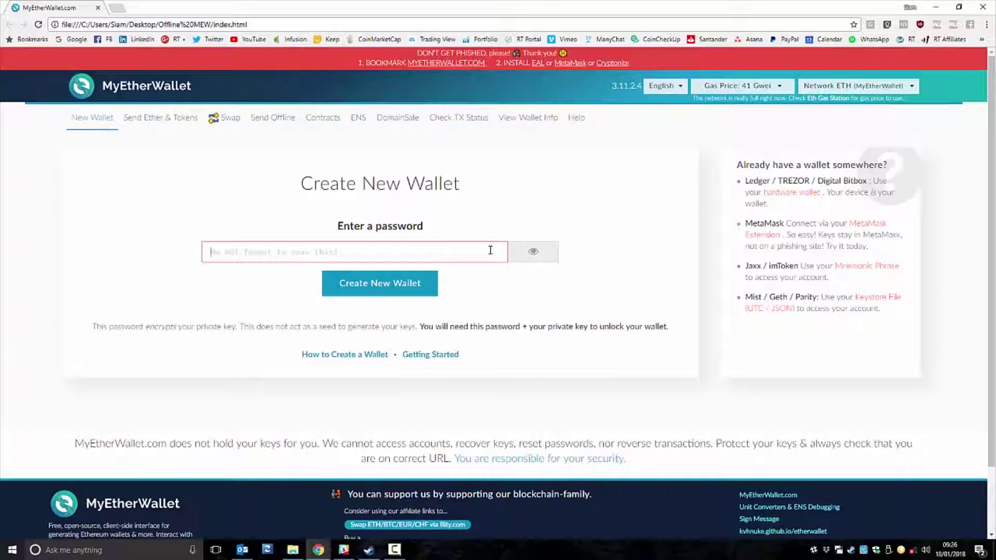
text(aaaaaaaaaa)
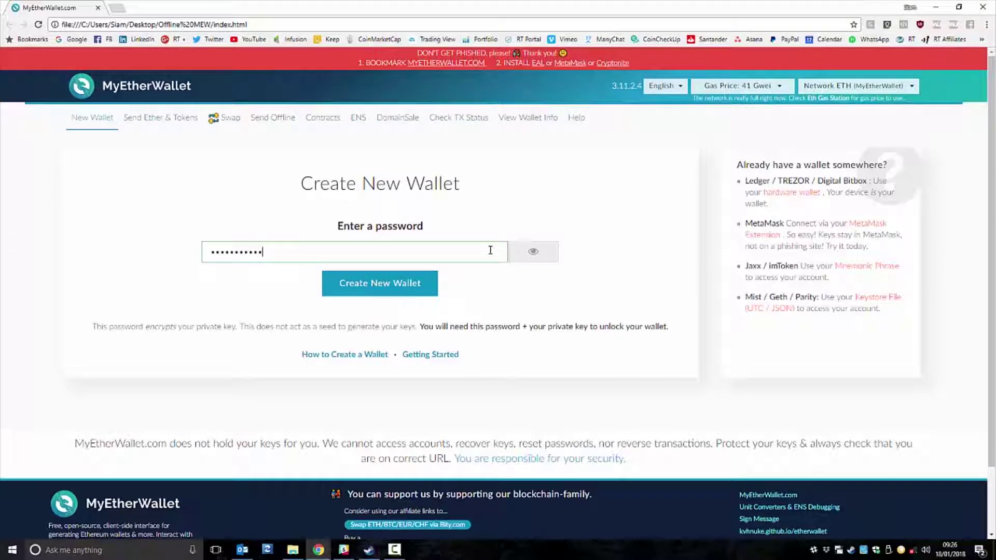
click(396, 283)
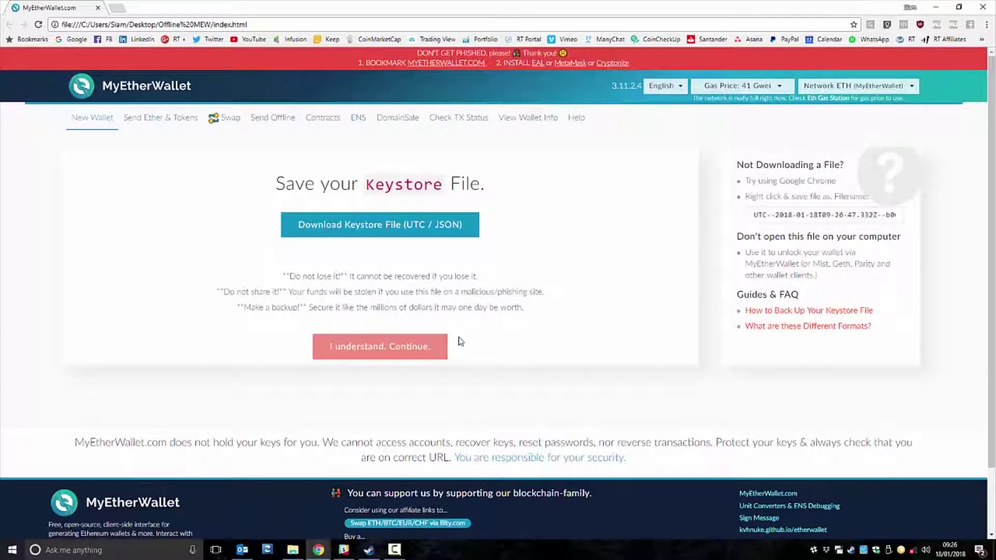
click(384, 234)
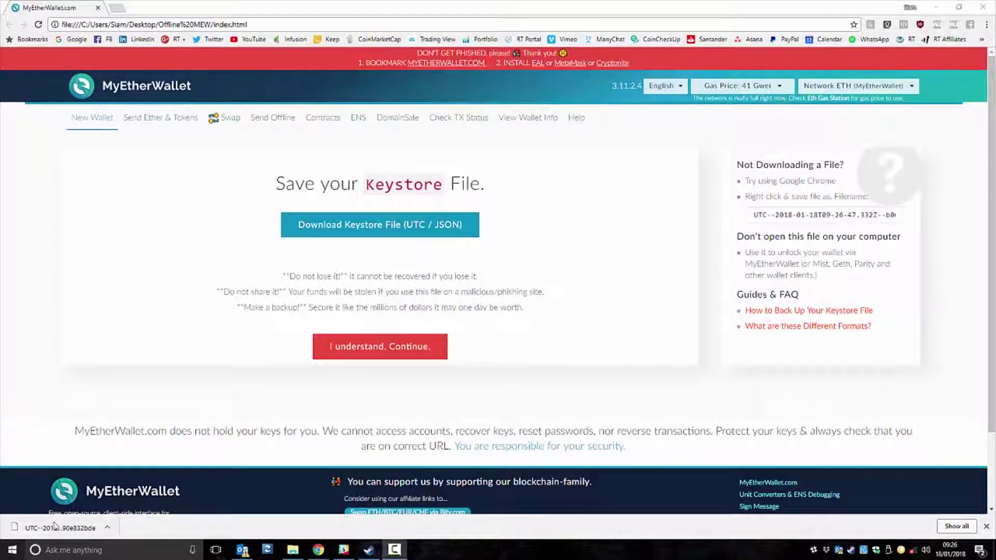
drag(60, 528, 995, 156)
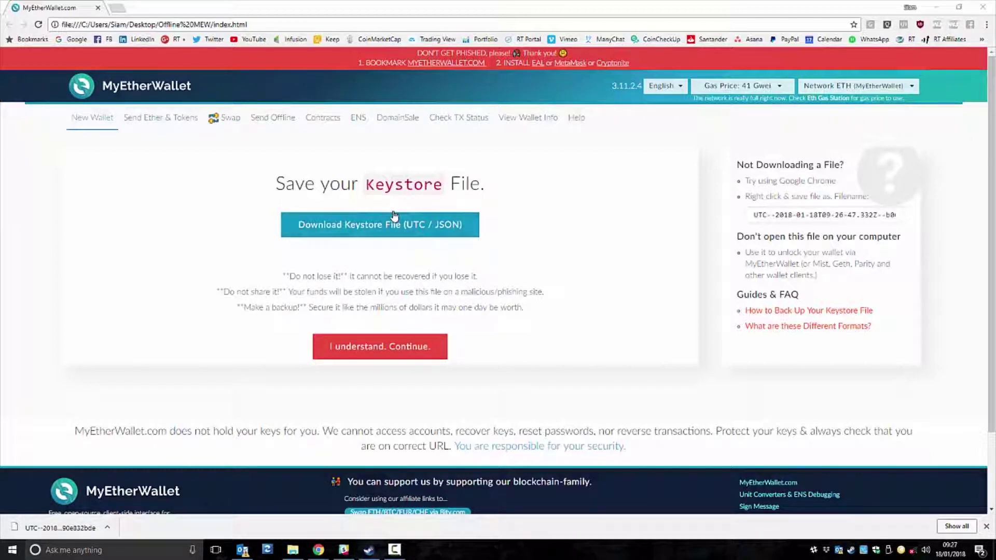
Step: Continue past the Save Your Private Key step to the 'Unlock your wallet to see your address' page
click(385, 355)
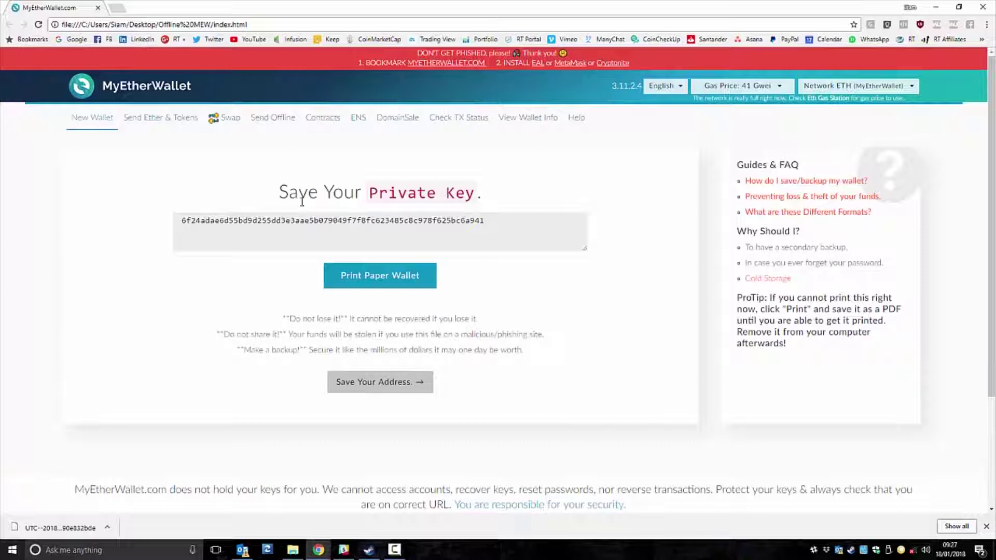
double_click(314, 228)
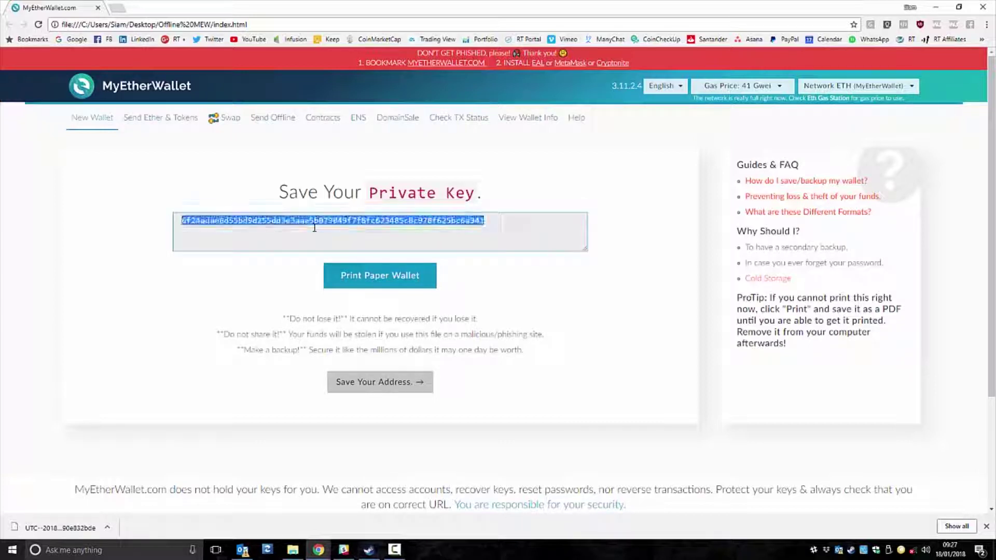
click(620, 299)
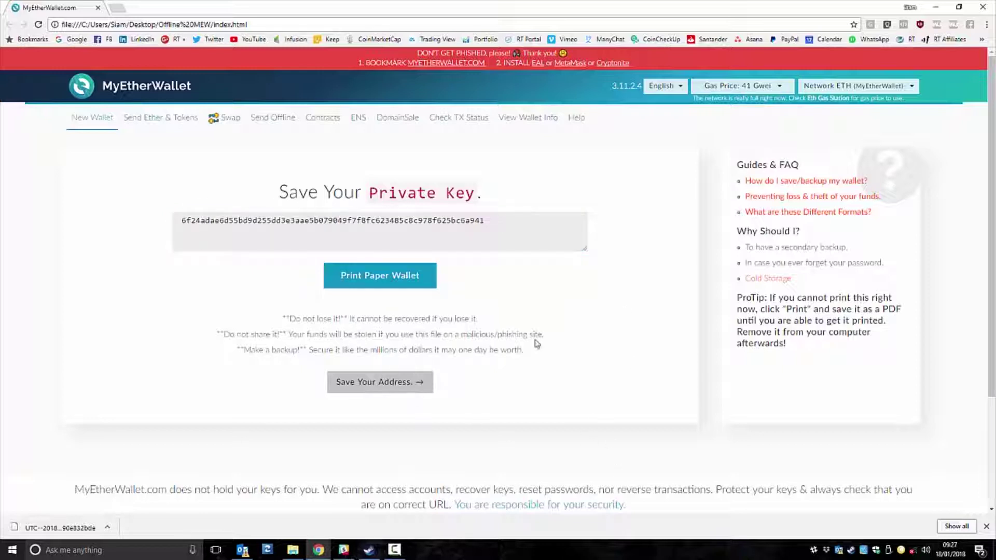
click(385, 386)
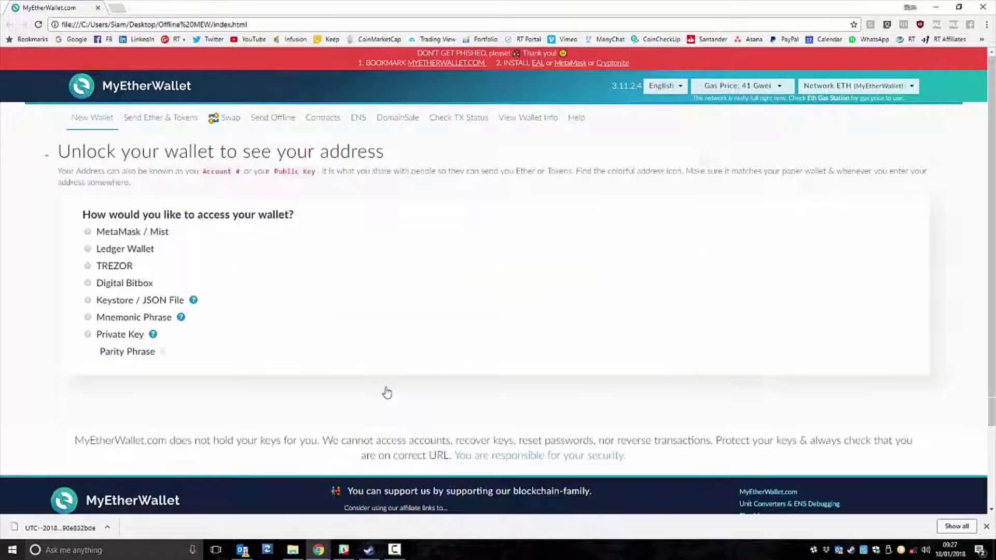
scroll(596, 277, down, 2)
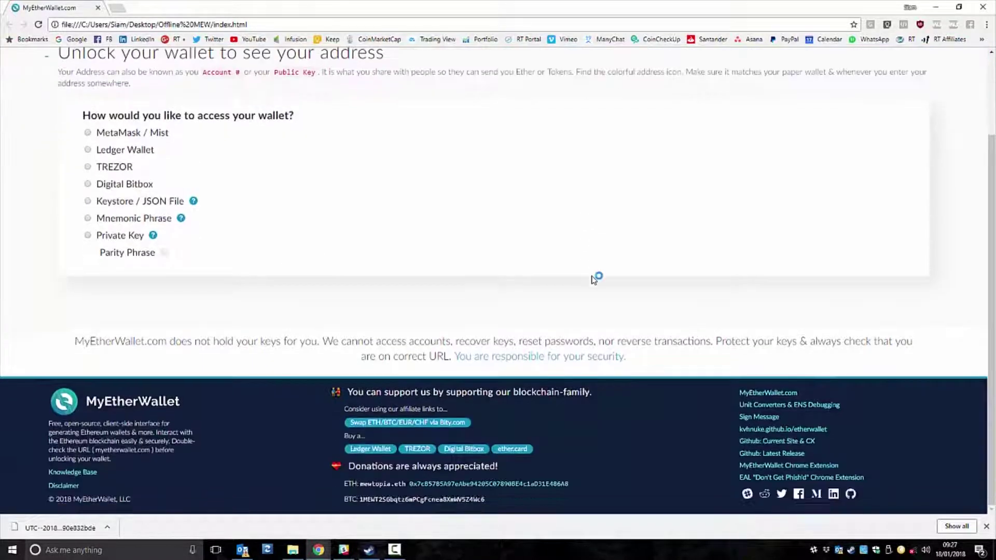
scroll(610, 274, up, 2)
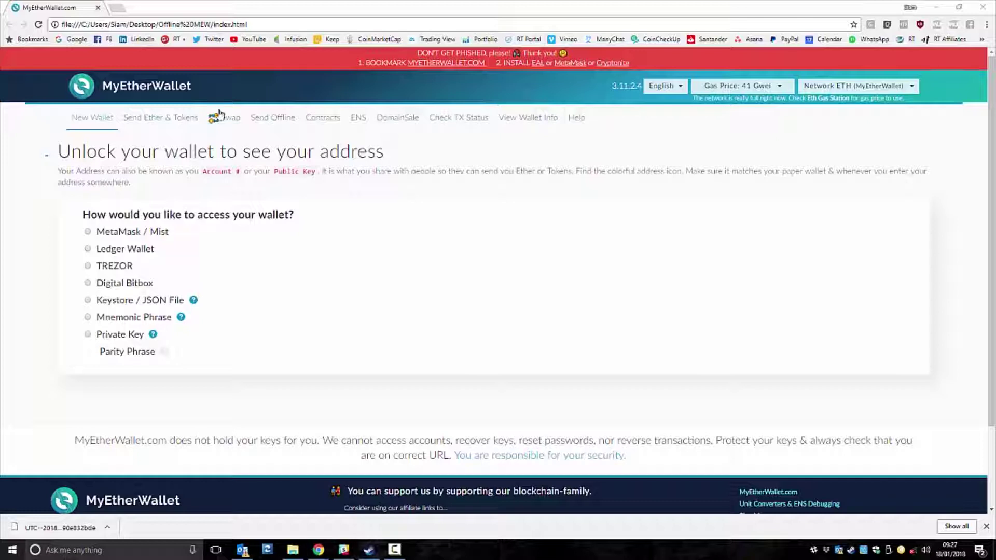
Step: On Send Ether & Tokens, choose Keystore / JSON File as the wallet access method
click(162, 119)
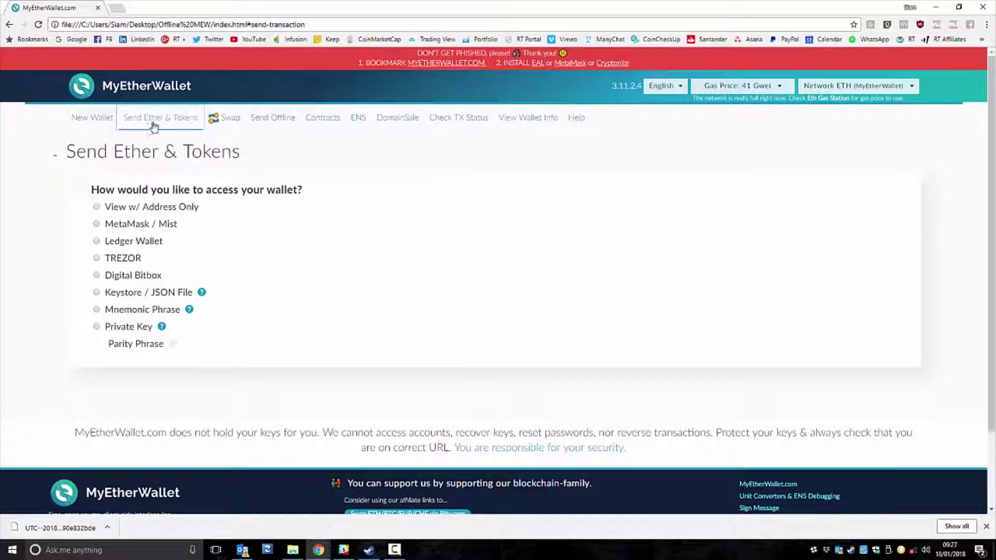
click(529, 124)
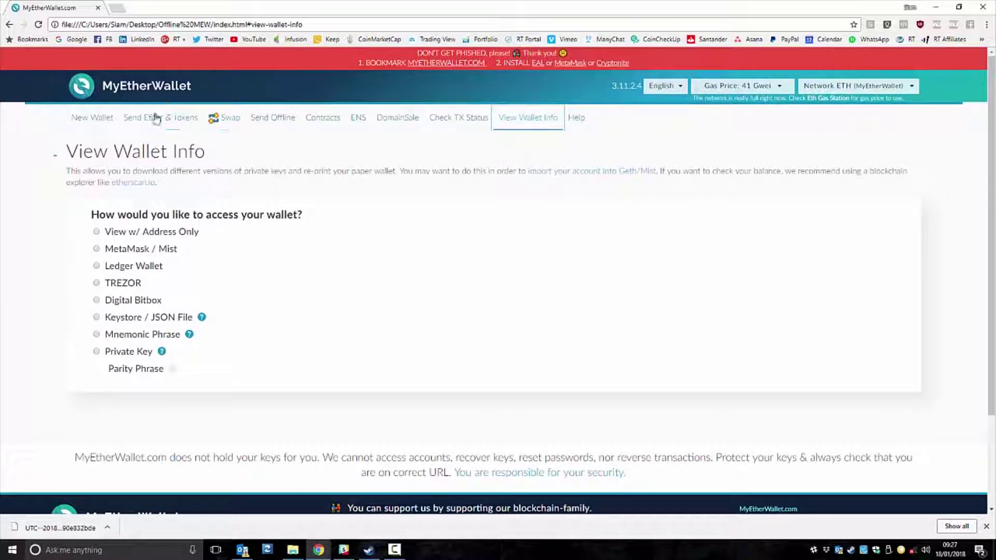
click(154, 120)
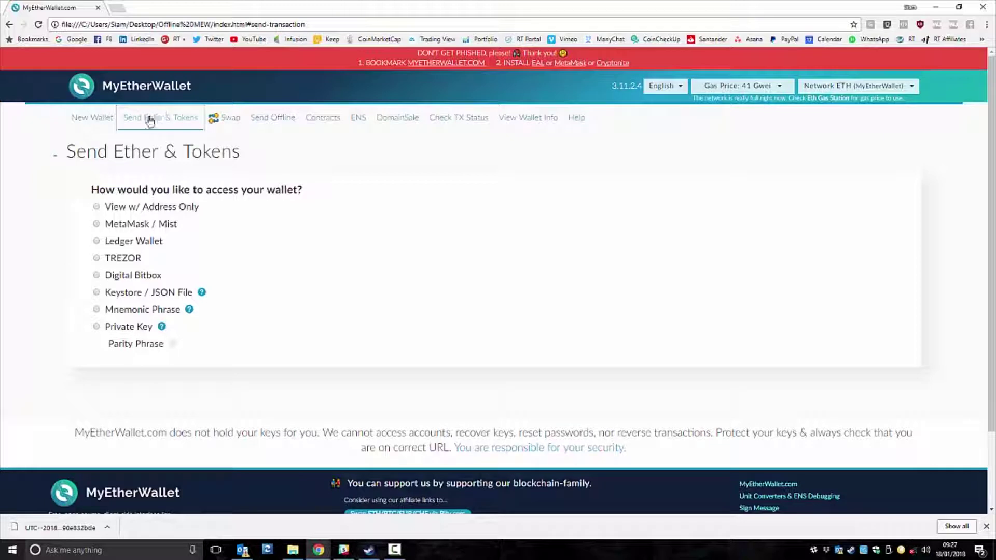
click(136, 296)
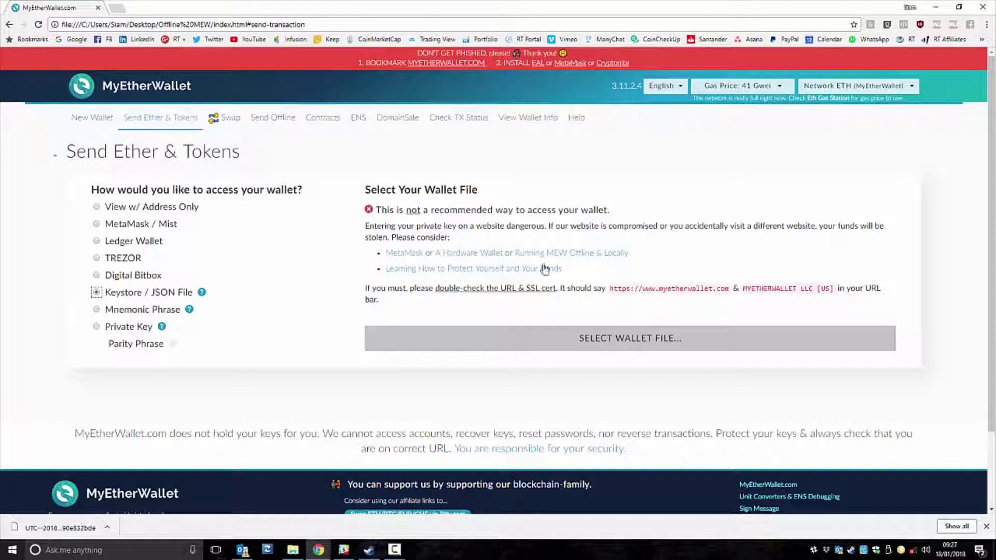
Step: Load the downloaded UTC keystore file, enter the wallet password and unlock it
click(655, 343)
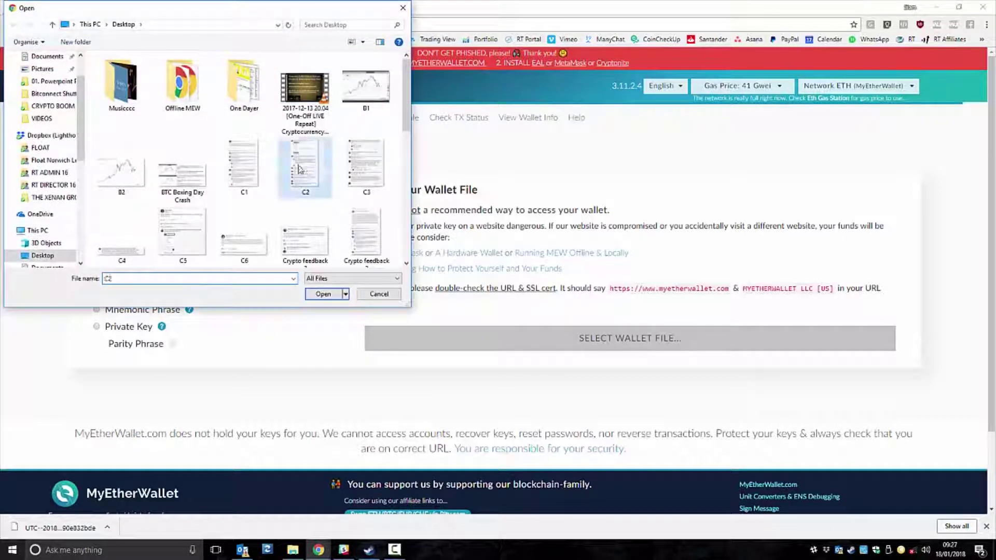
scroll(300, 167, down, 5)
double_click(182, 220)
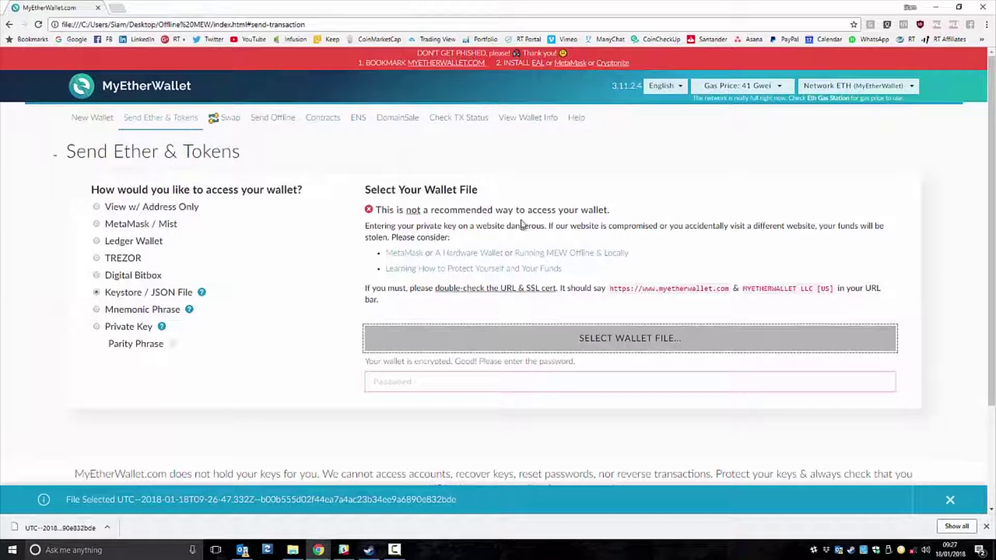
click(528, 384)
text(•••••••)
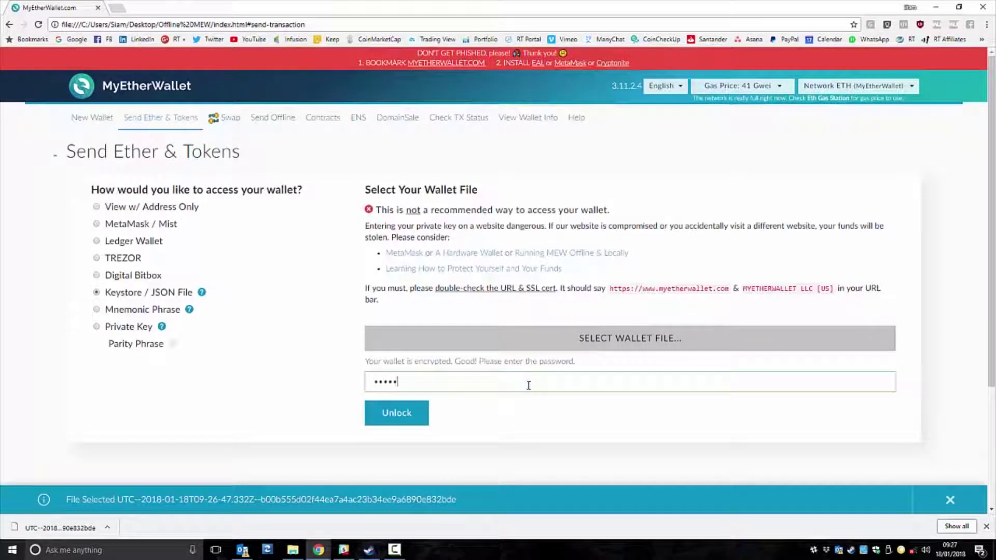
text(•)
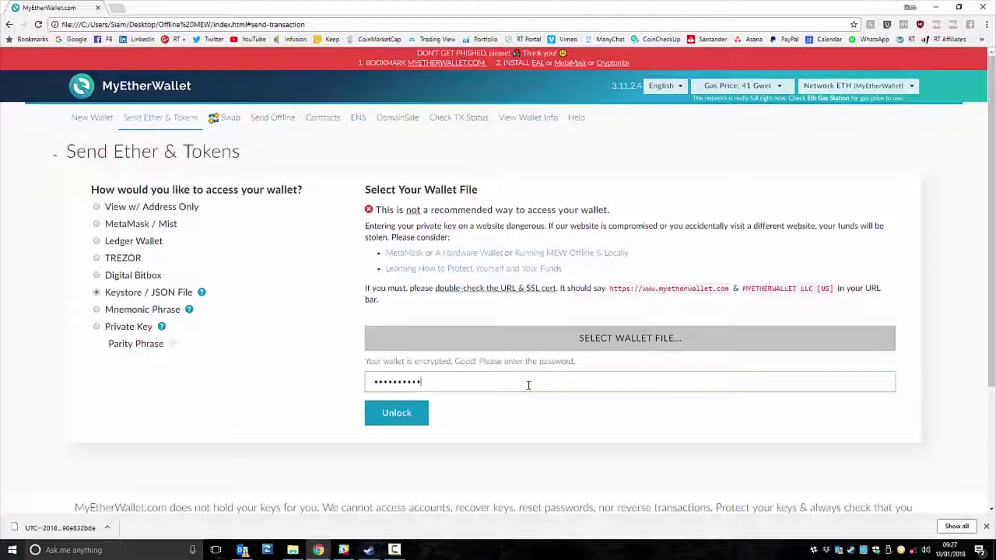
click(389, 421)
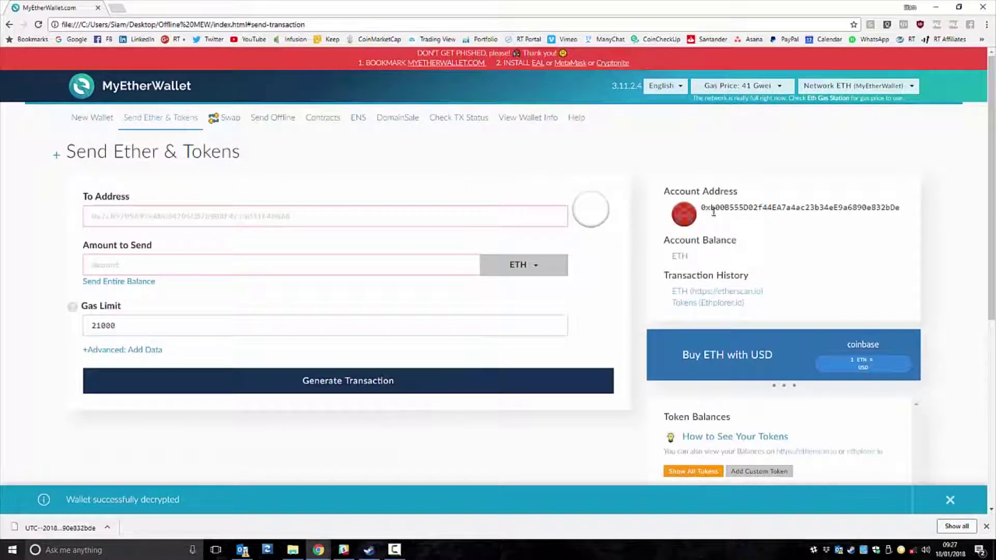
Step: Highlight the complete Account Address string of the unlocked offline wallet, selecting it twice
scroll(529, 296, down, 6)
scroll(559, 318, up, 6)
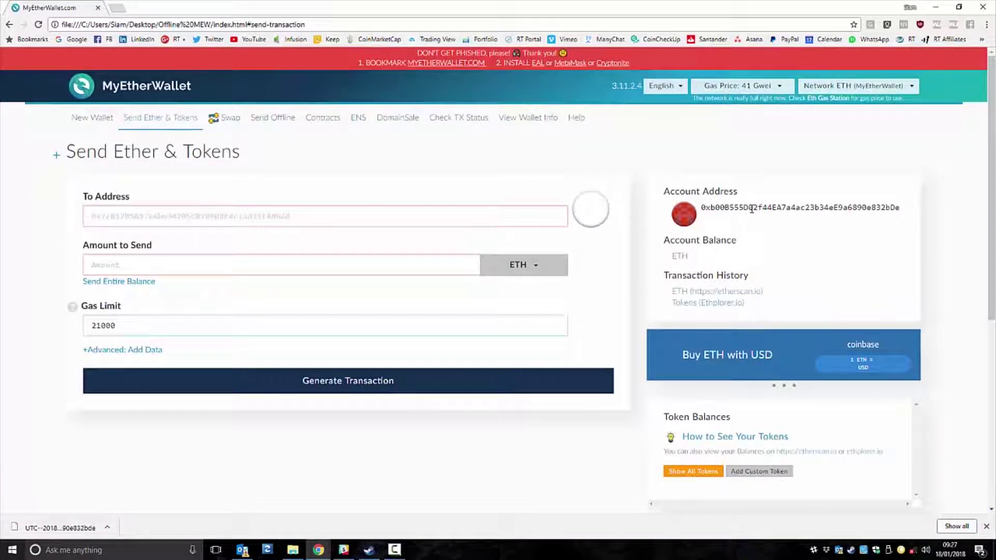
double_click(752, 209)
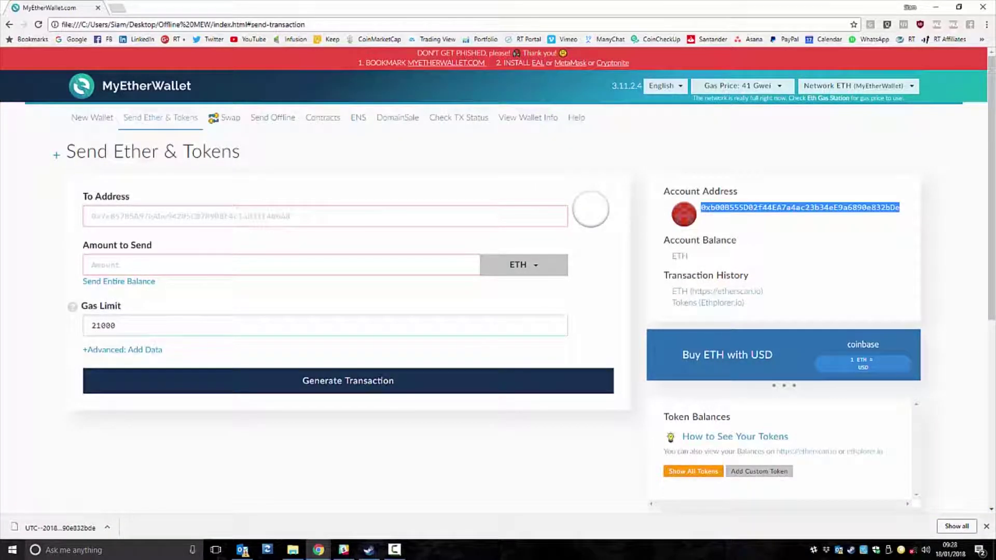
key(alt+Tab)
click(704, 209)
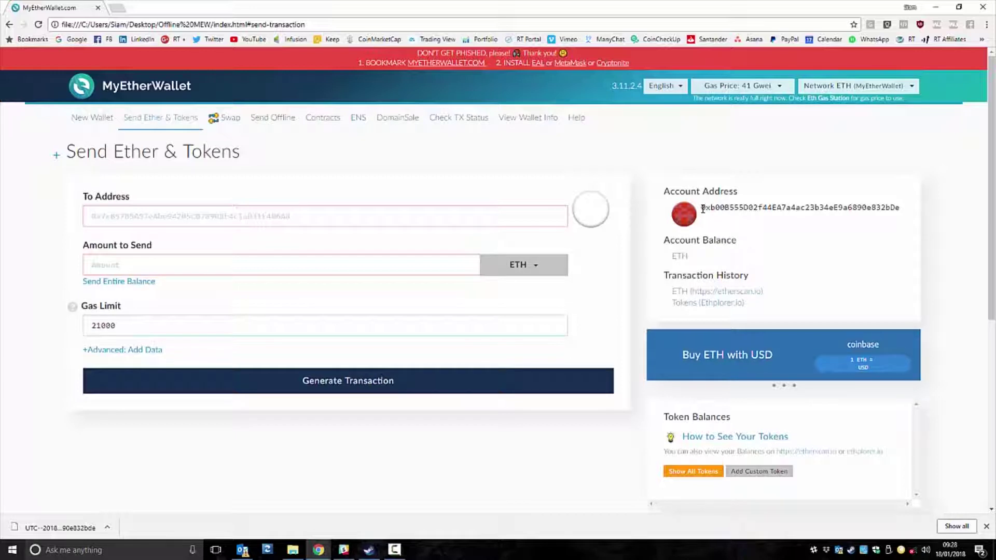
double_click(703, 210)
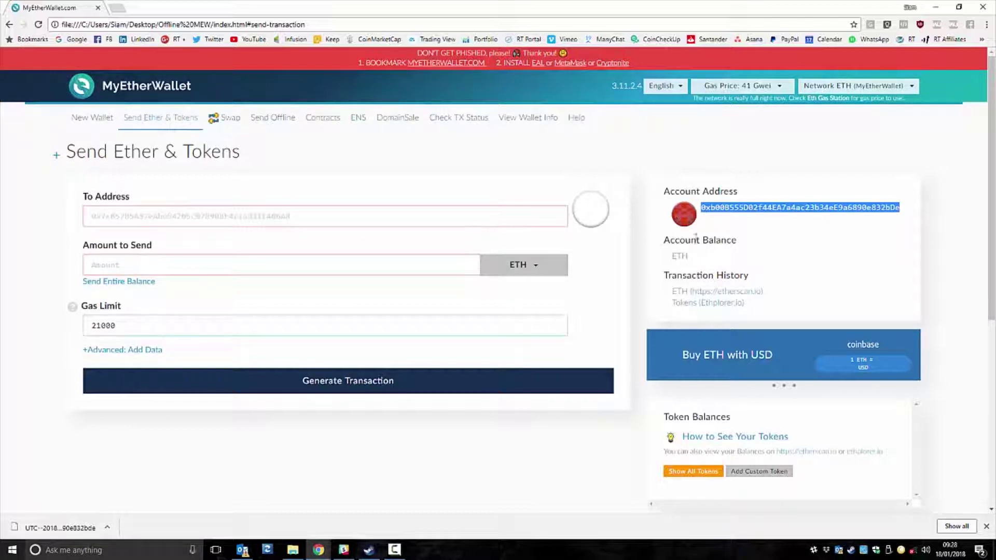
scroll(700, 258, down, 5)
scroll(607, 262, up, 5)
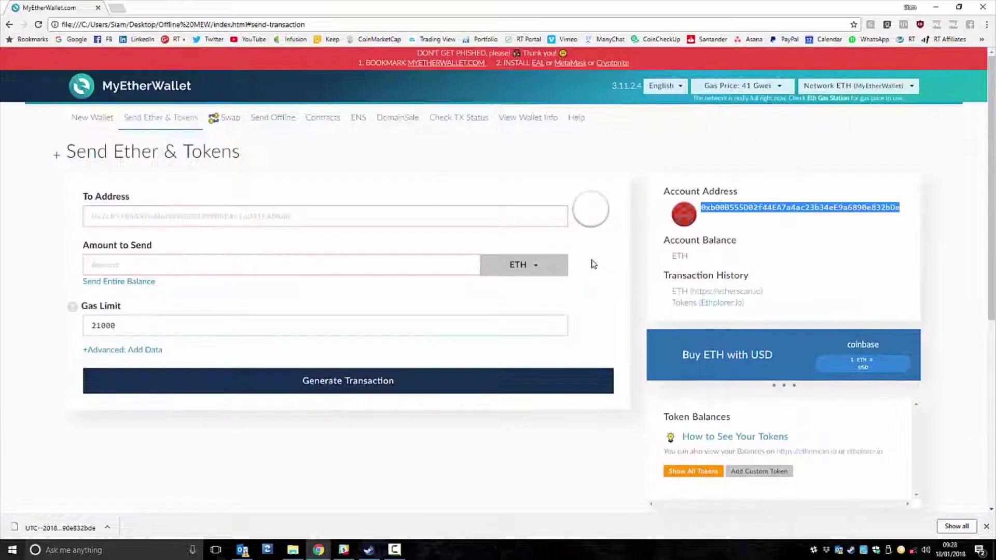